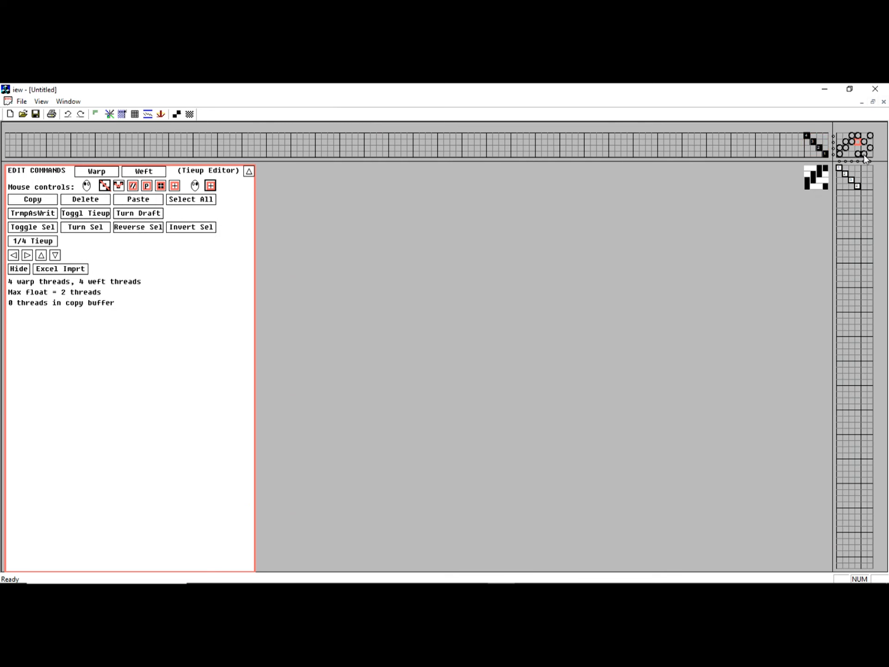
Switch to the Weft Editor and pick twill as the fill mode for drawing
{"action": "left_click", "coordinate": [863, 173]}
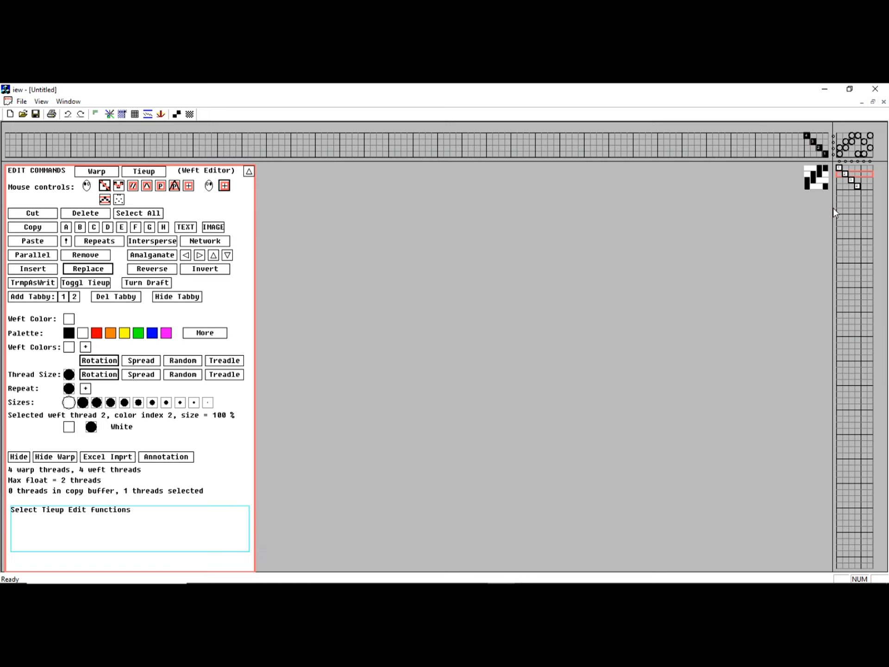
{"action": "left_click", "coordinate": [132, 186]}
Draw a twill section, then a 10-thread point-twill section; copy those 10 threads and delete them
{"action": "left_click_drag", "start_coordinate": [171, 148], "coordinate": [209, 133]}
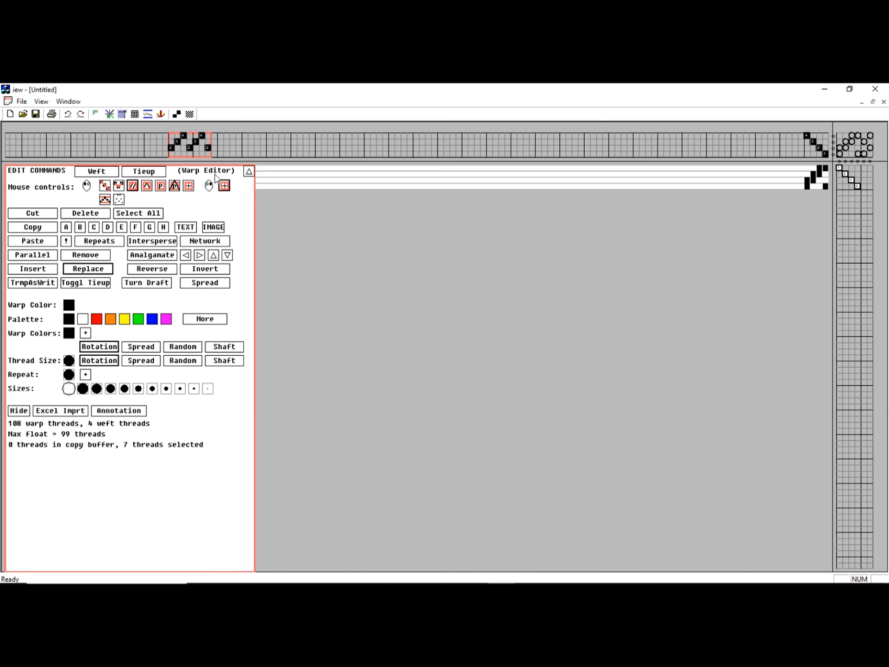
{"action": "left_click", "coordinate": [146, 186]}
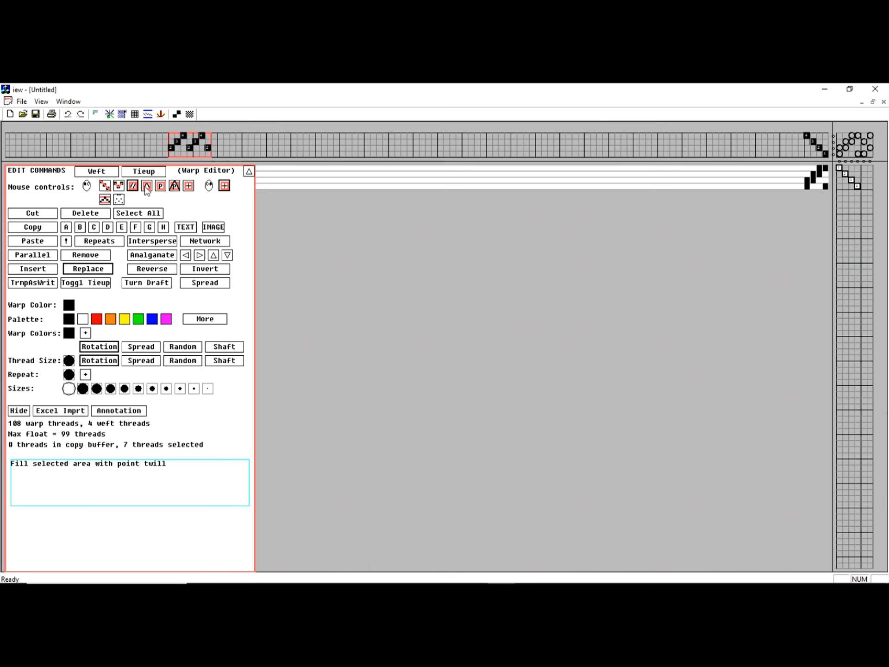
{"action": "left_click_drag", "start_coordinate": [263, 140], "coordinate": [269, 137]}
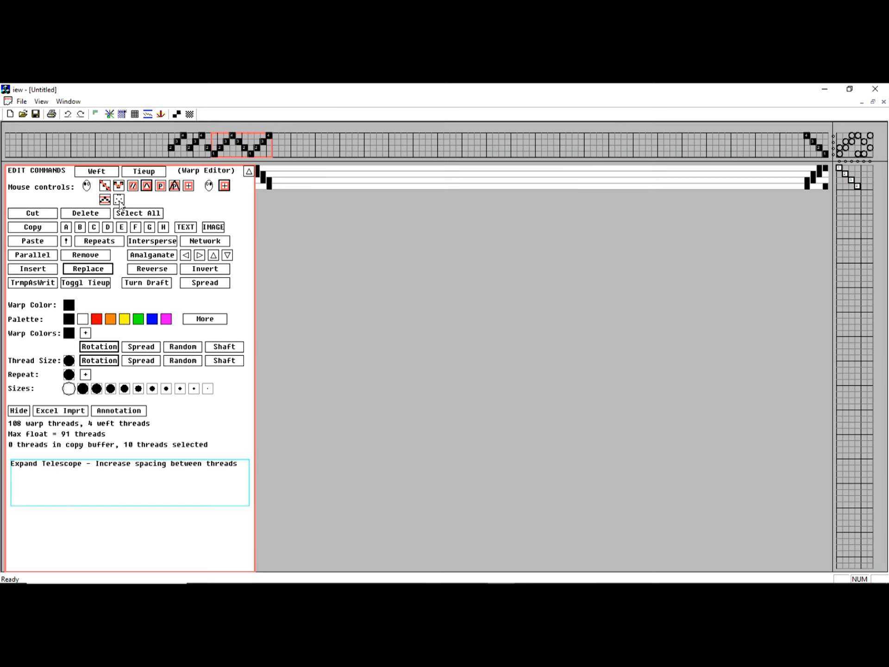
{"action": "left_click", "coordinate": [36, 214]}
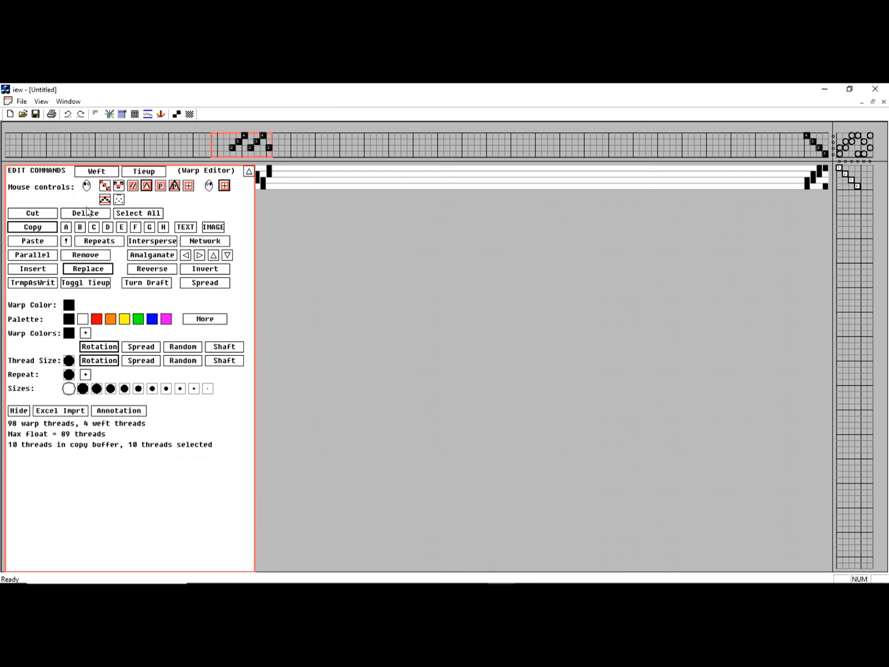
{"action": "left_click", "coordinate": [88, 217]}
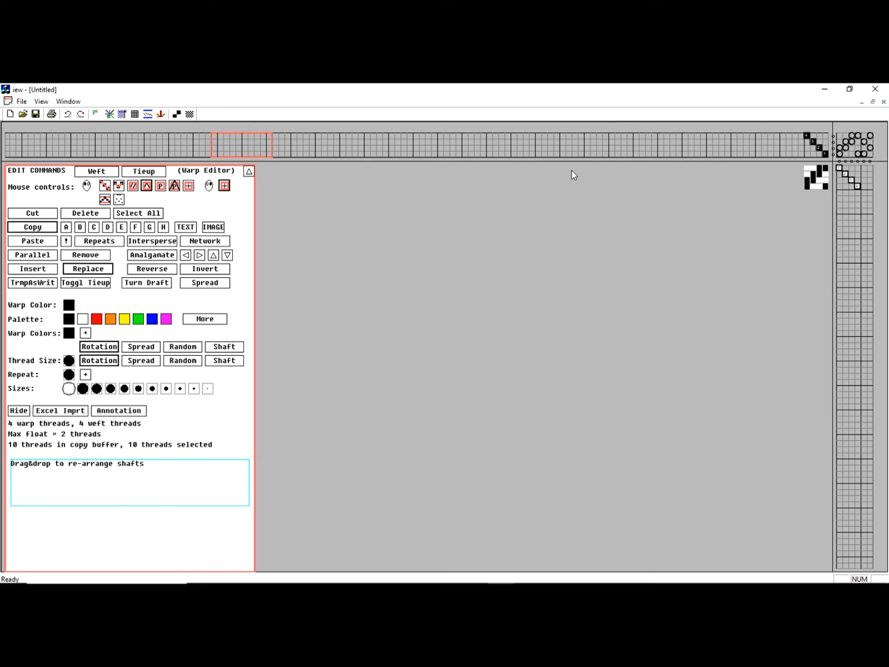
Open and close the Network, Echo and Parallel options, then show Amalgamation with satin counter 3
{"action": "left_click", "coordinate": [205, 241]}
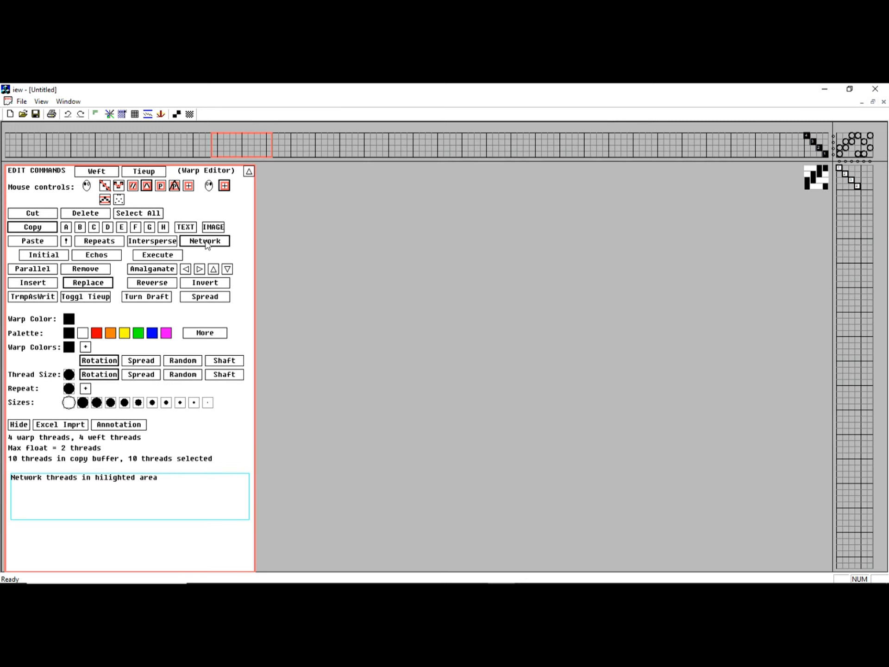
{"action": "left_click", "coordinate": [96, 254]}
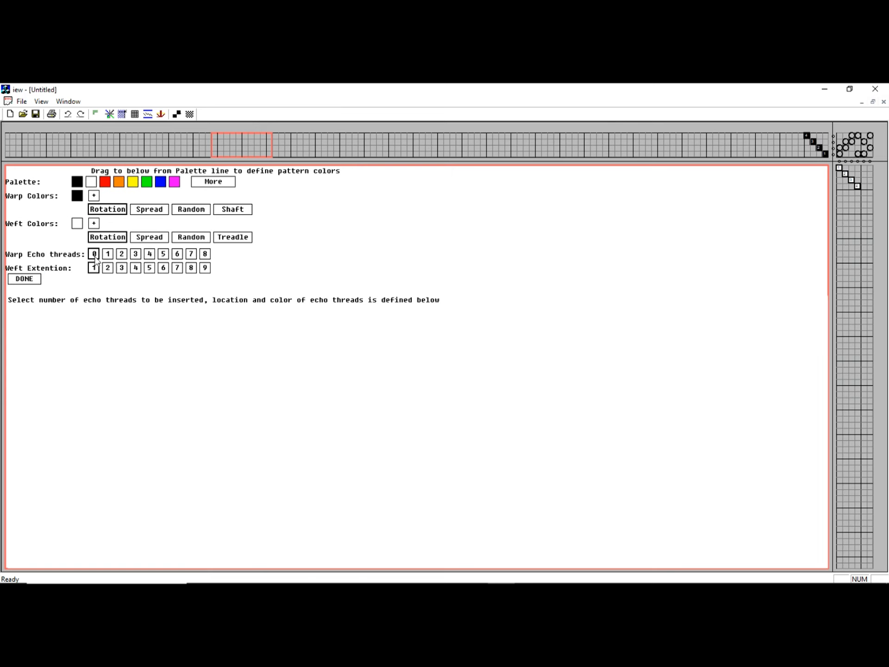
{"action": "left_click", "coordinate": [25, 280]}
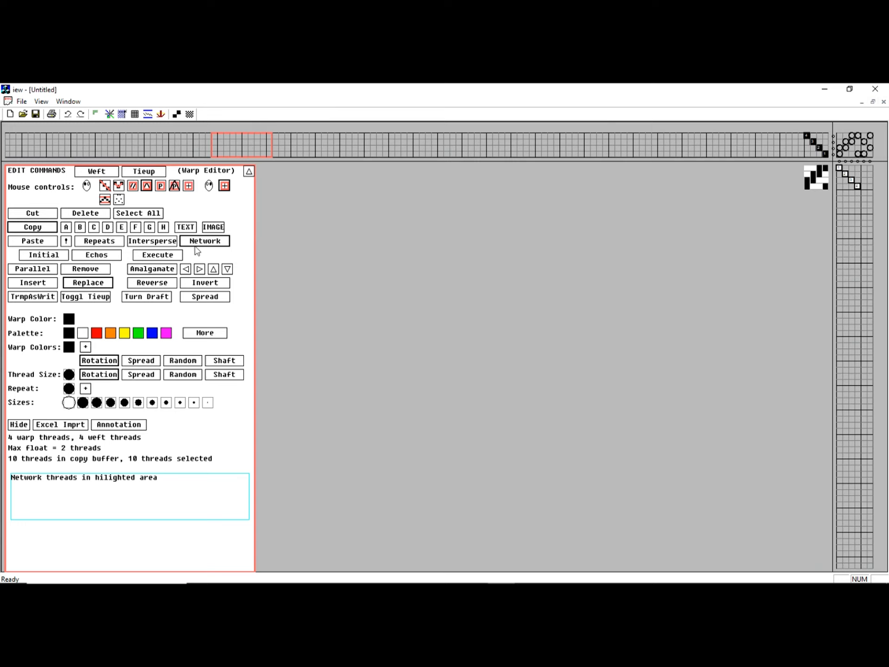
{"action": "left_click", "coordinate": [208, 242]}
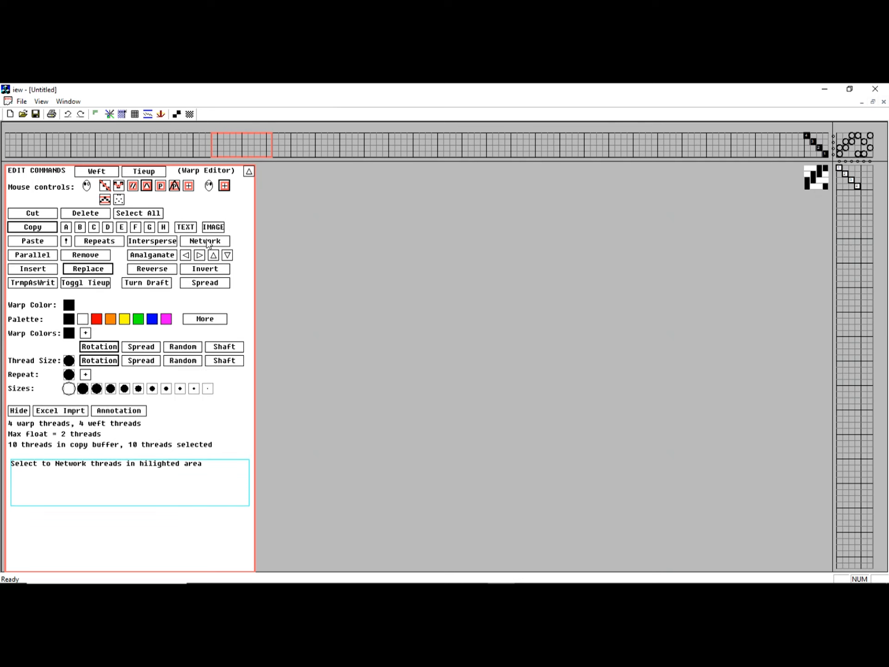
{"action": "left_click", "coordinate": [42, 255]}
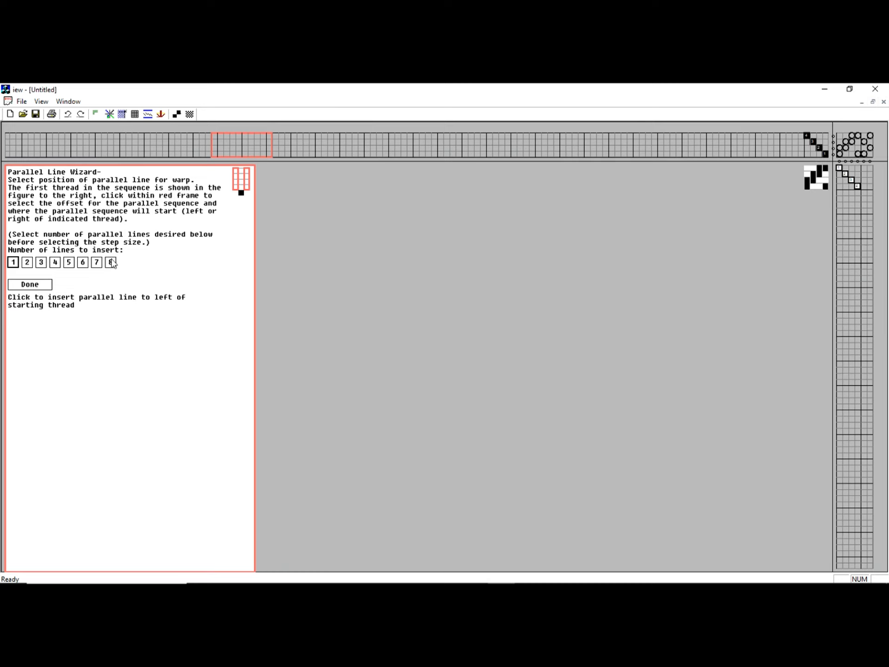
{"action": "left_click", "coordinate": [30, 285]}
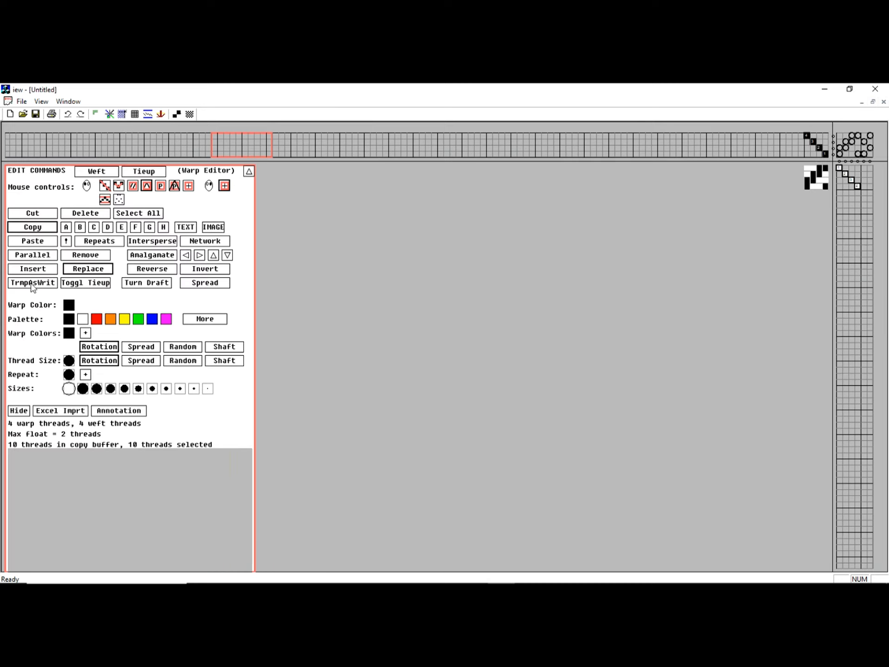
{"action": "left_click", "coordinate": [160, 256]}
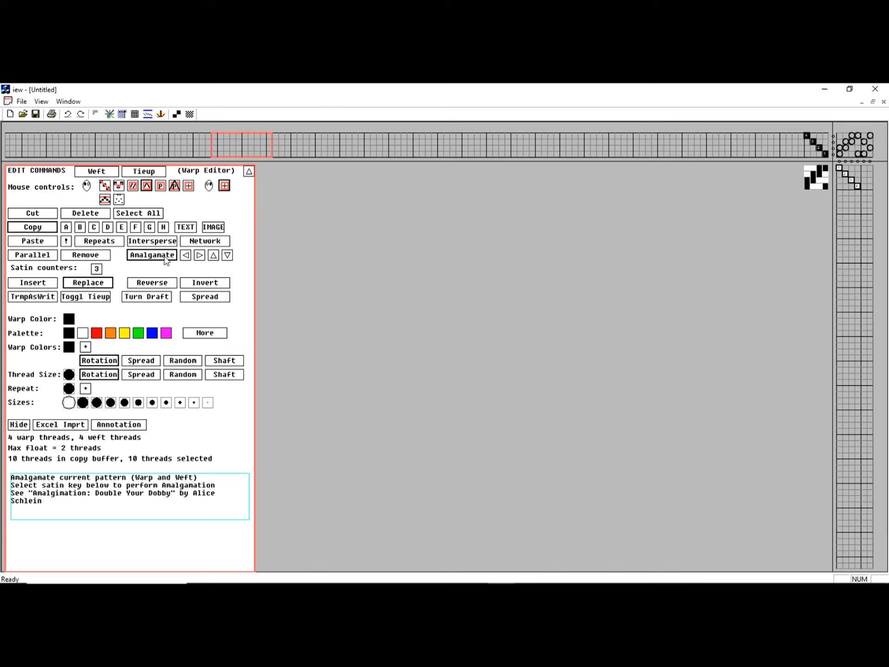
Select the four threads at the threading's right end and shift them into 4-3-2-1 order
{"action": "left_click", "coordinate": [165, 257]}
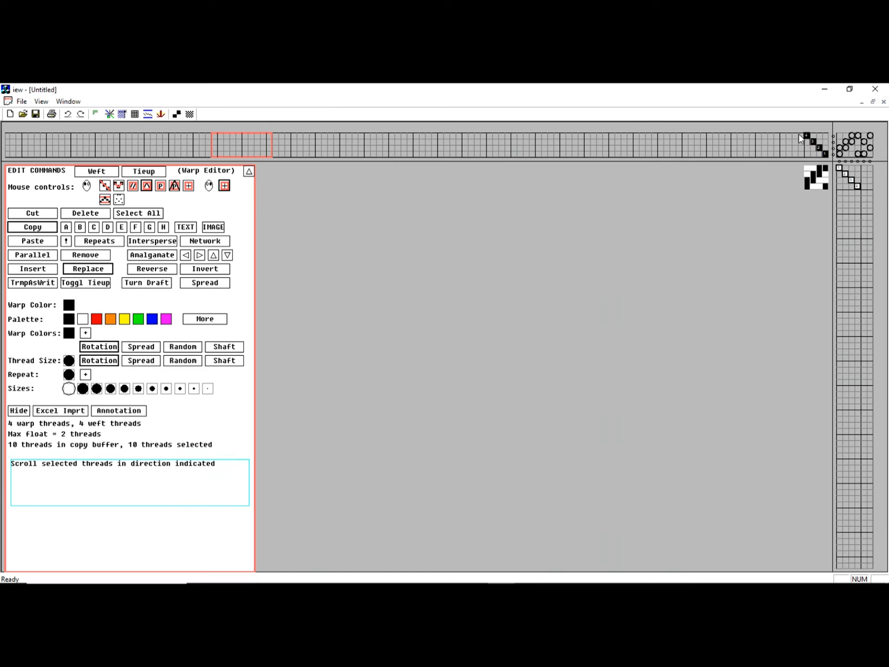
{"action": "left_click", "coordinate": [811, 159]}
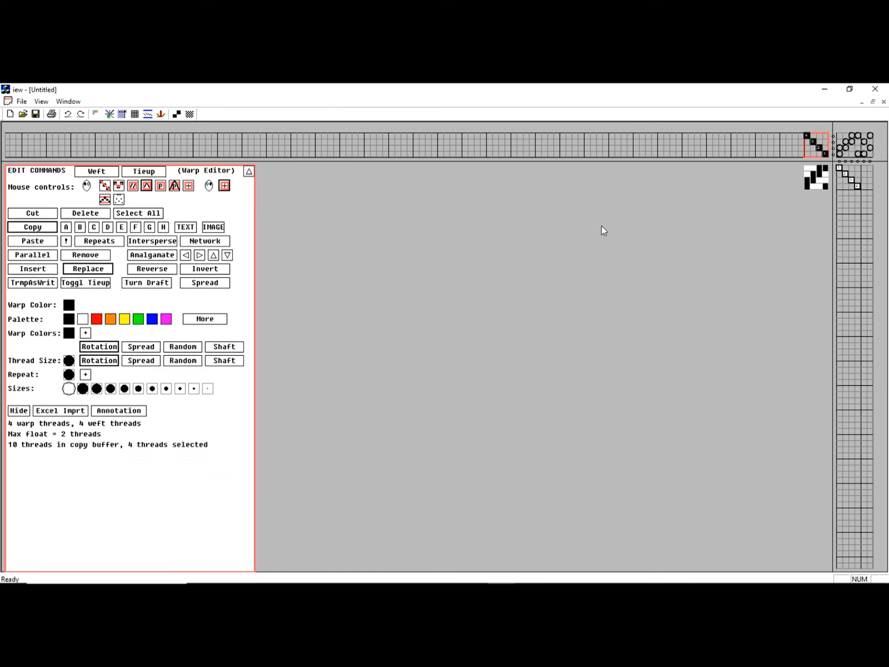
{"action": "left_click", "coordinate": [189, 256]}
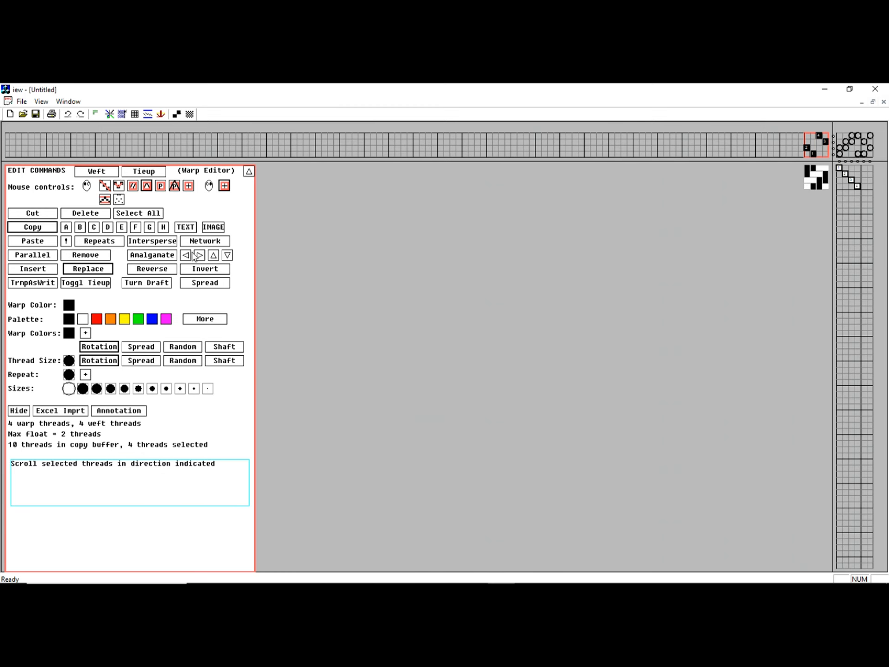
{"action": "left_click", "coordinate": [200, 256]}
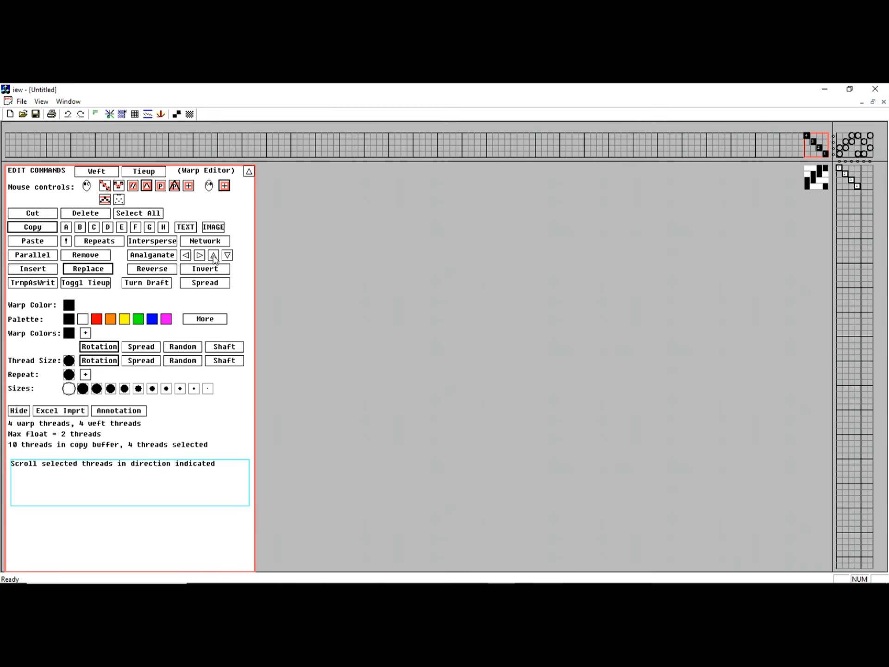
{"action": "left_click", "coordinate": [214, 256]}
{"action": "left_click", "coordinate": [227, 256]}
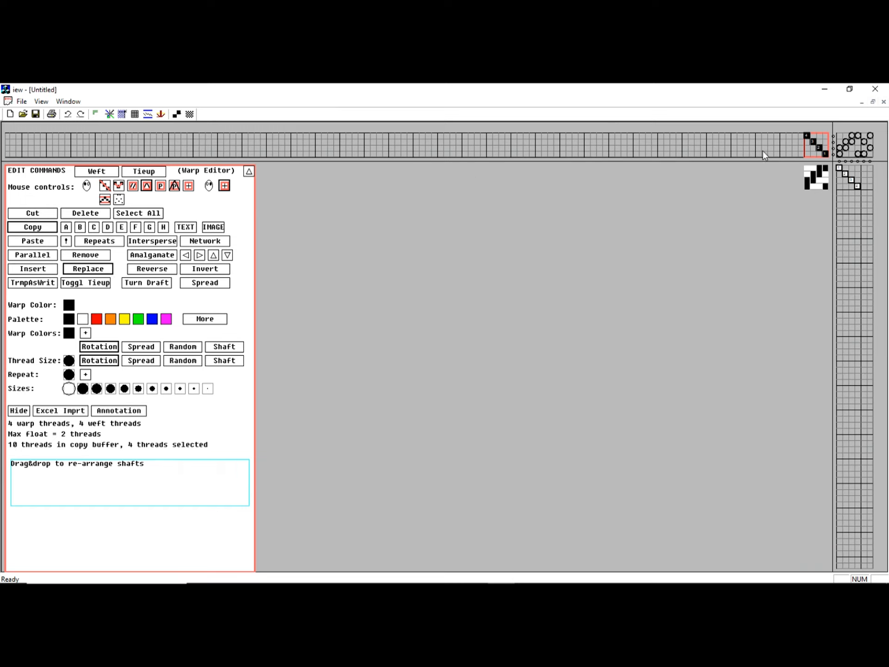
Reverse and invert the selection, enable tromp-as-writ, and extend the threading into a 31-thread zigzag
{"action": "left_click", "coordinate": [152, 270]}
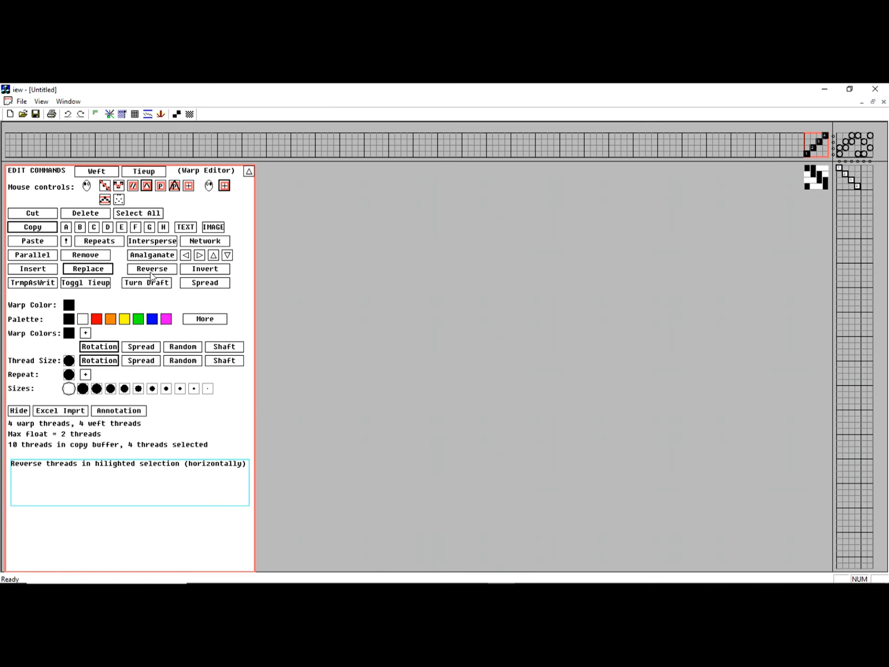
{"action": "left_click", "coordinate": [197, 273]}
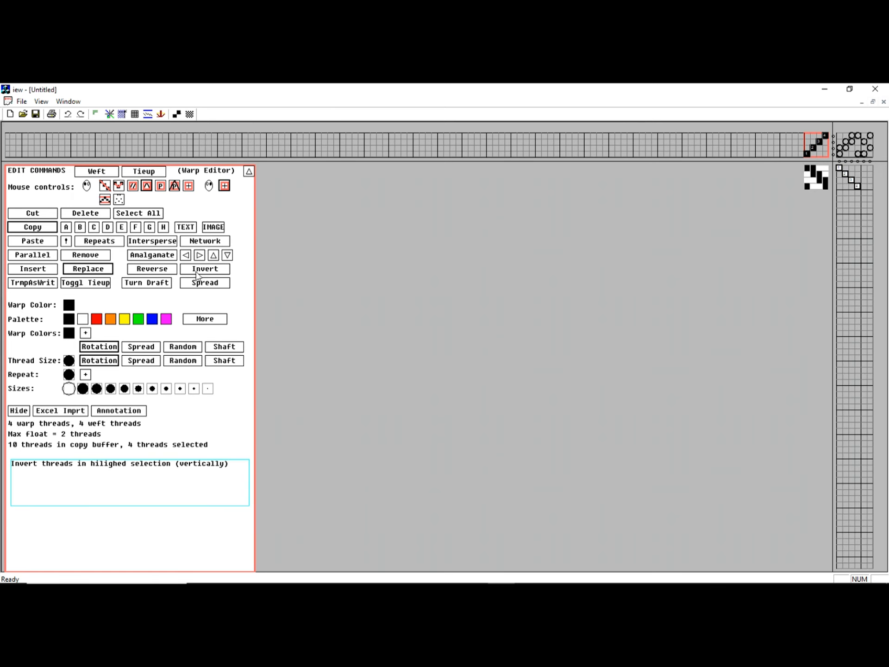
{"action": "left_click", "coordinate": [42, 284]}
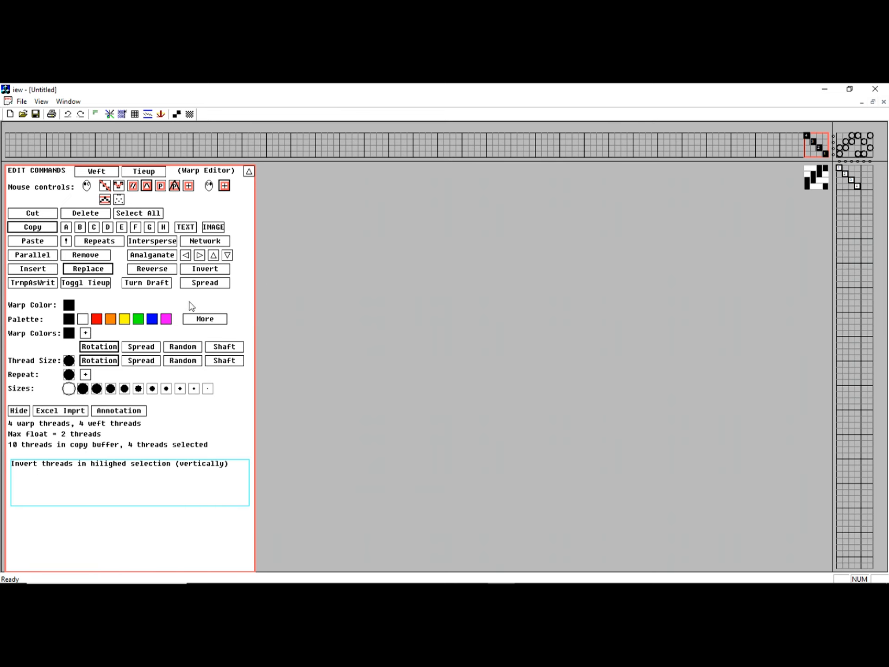
{"action": "left_click", "coordinate": [33, 282]}
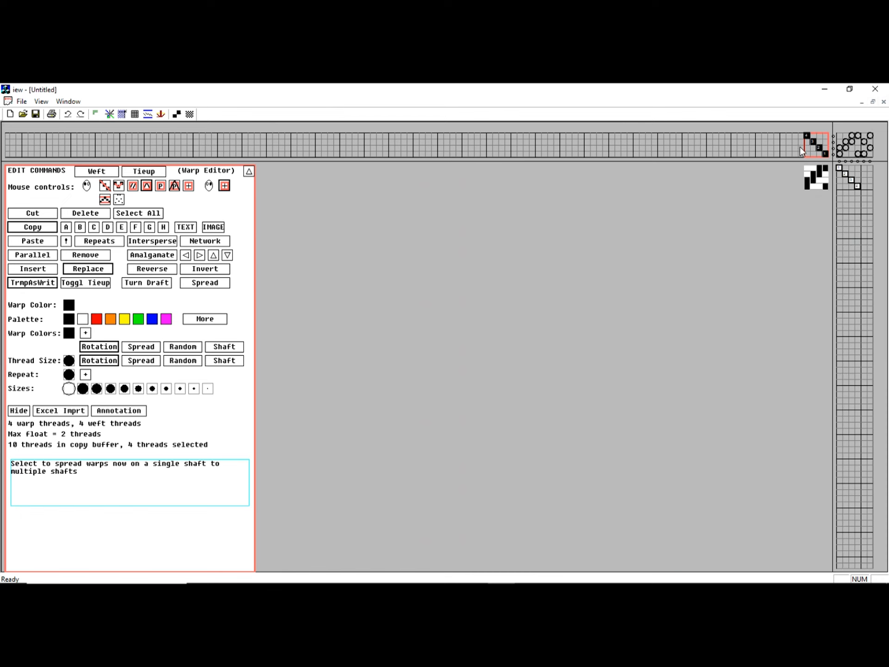
{"action": "left_click_drag", "start_coordinate": [797, 152], "coordinate": [641, 135]}
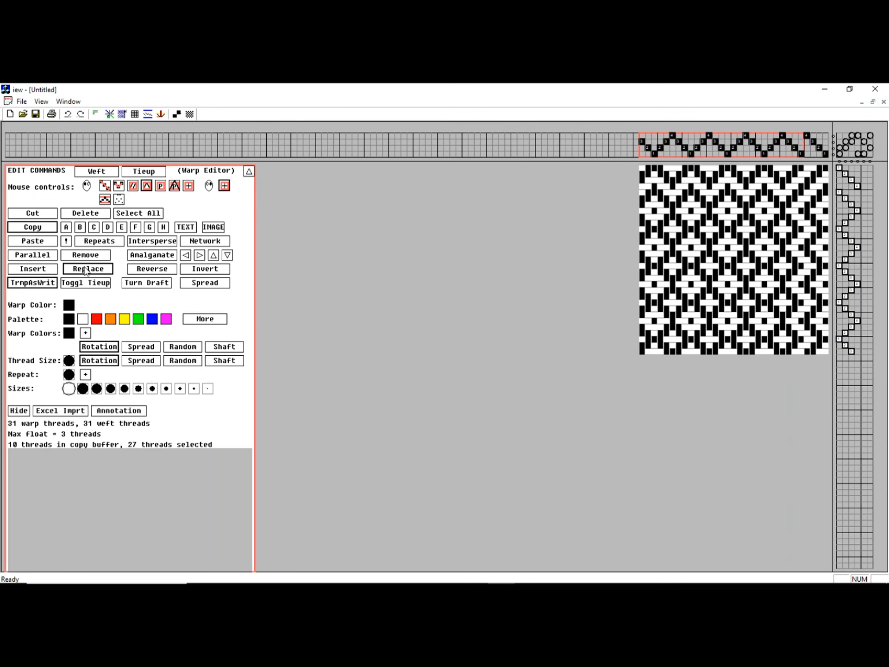
Toggle all tie-up connections twice, turn the draft 90 degrees, then undo the turn
{"action": "left_click", "coordinate": [28, 282]}
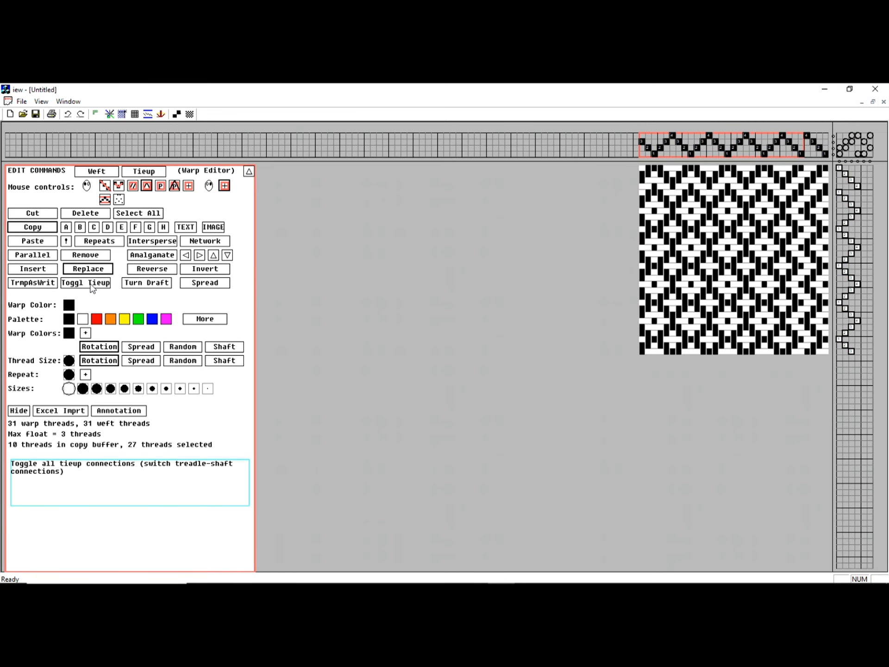
{"action": "left_click", "coordinate": [91, 284]}
{"action": "left_click", "coordinate": [91, 284]}
{"action": "left_click", "coordinate": [148, 285]}
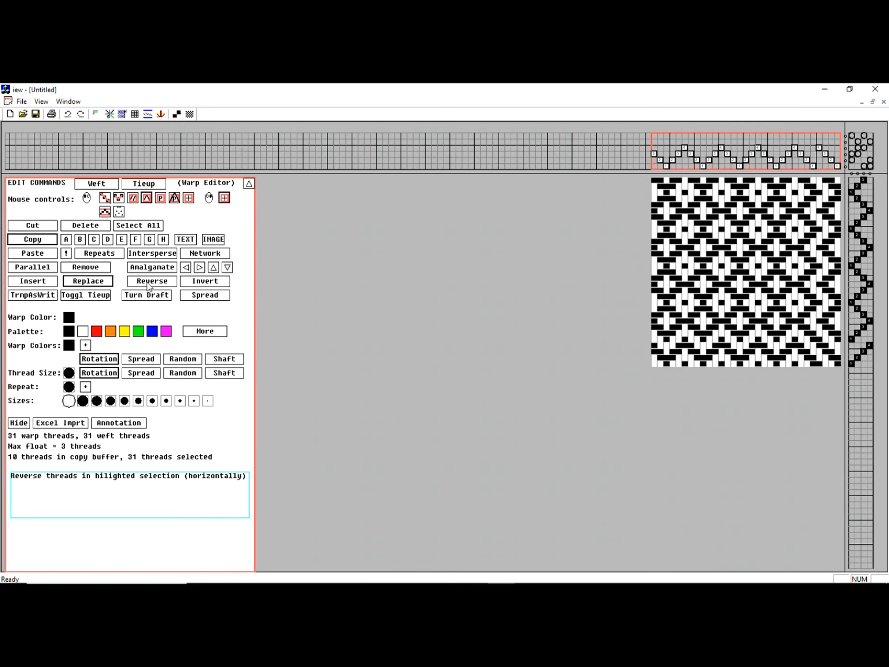
{"action": "left_click", "coordinate": [68, 115]}
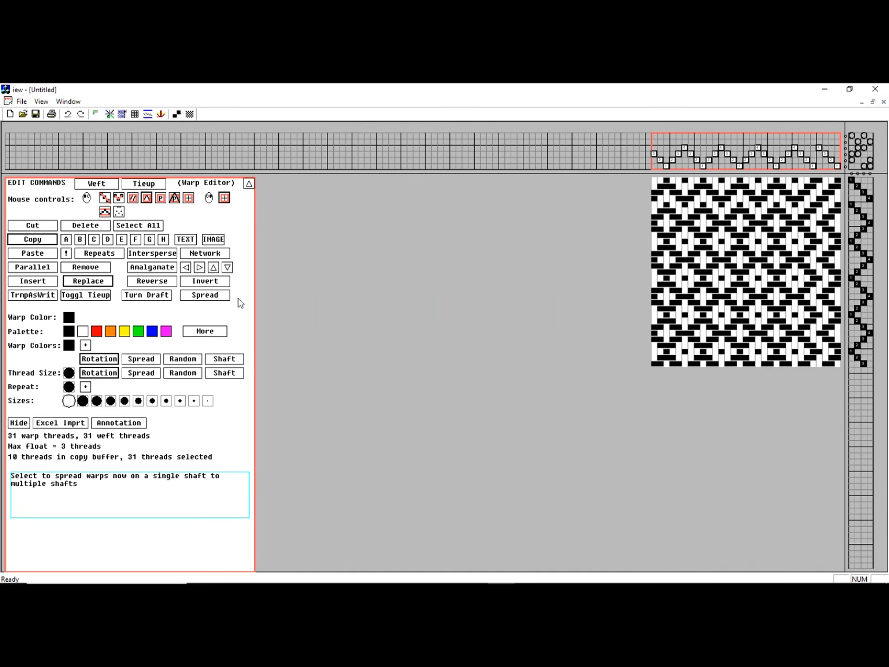
Spread the single-shaft warp threads across several numbered shafts
{"action": "left_click", "coordinate": [212, 296]}
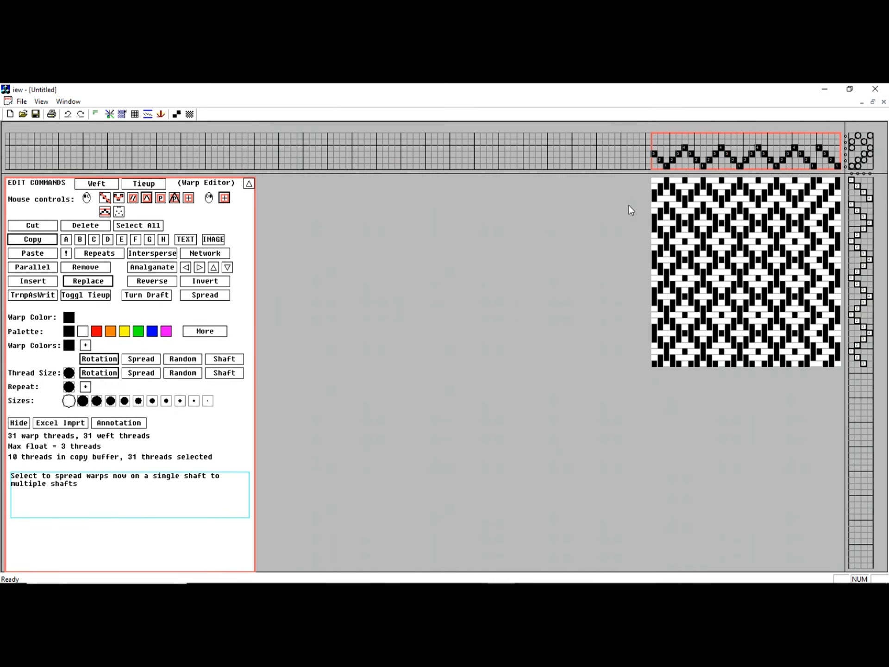
Colour the warp red and yellow, try Rotation, Spread and Random, and settle on alternating Rotation
{"action": "left_click", "coordinate": [95, 331]}
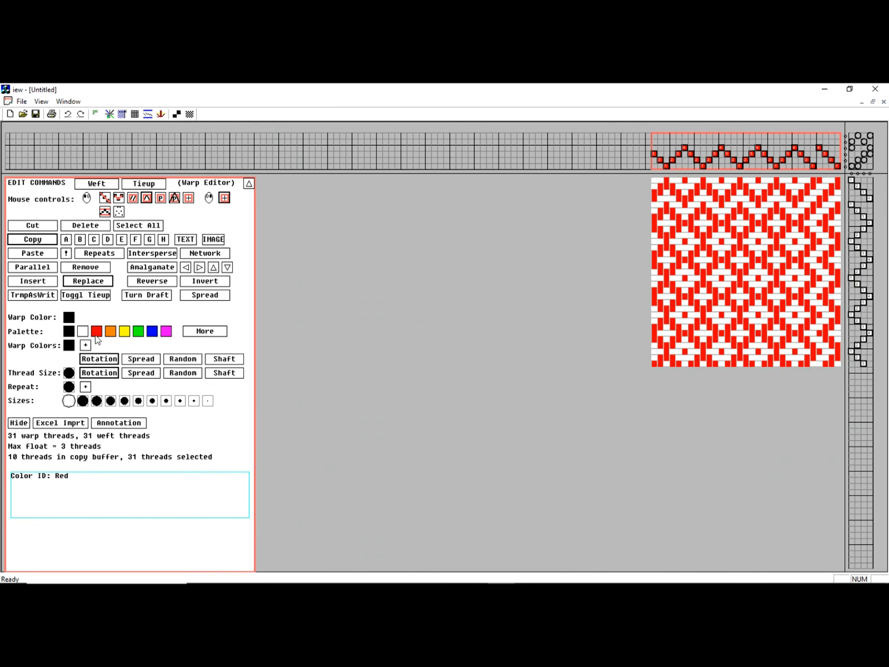
{"action": "left_click", "coordinate": [70, 346]}
{"action": "left_click", "coordinate": [85, 347]}
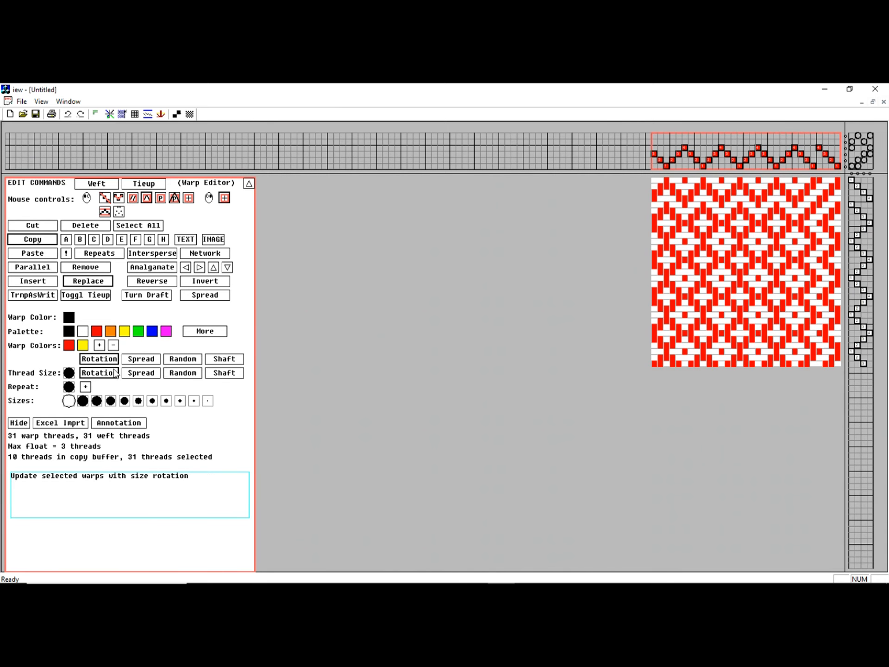
{"action": "left_click", "coordinate": [99, 360]}
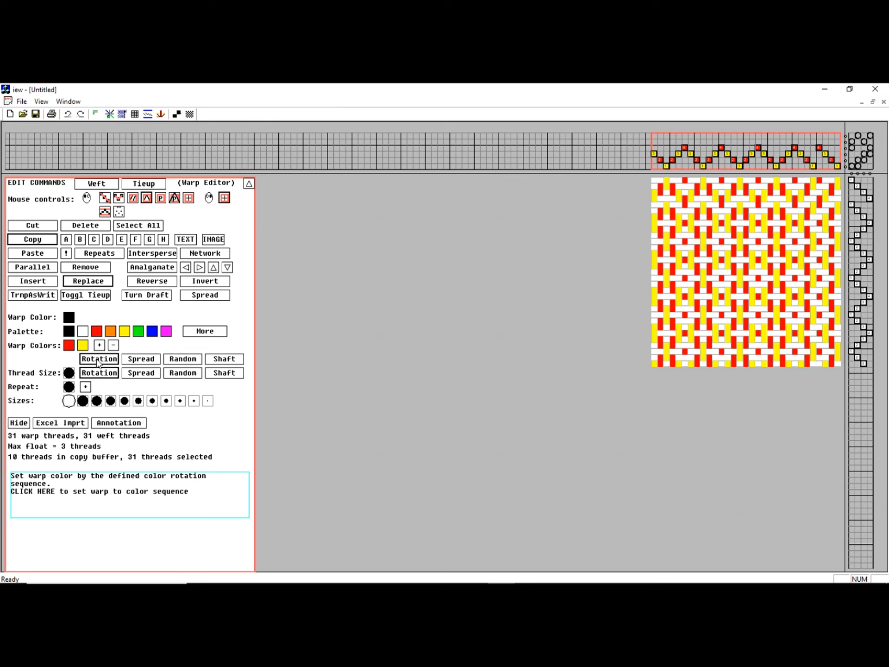
{"action": "left_click", "coordinate": [135, 361]}
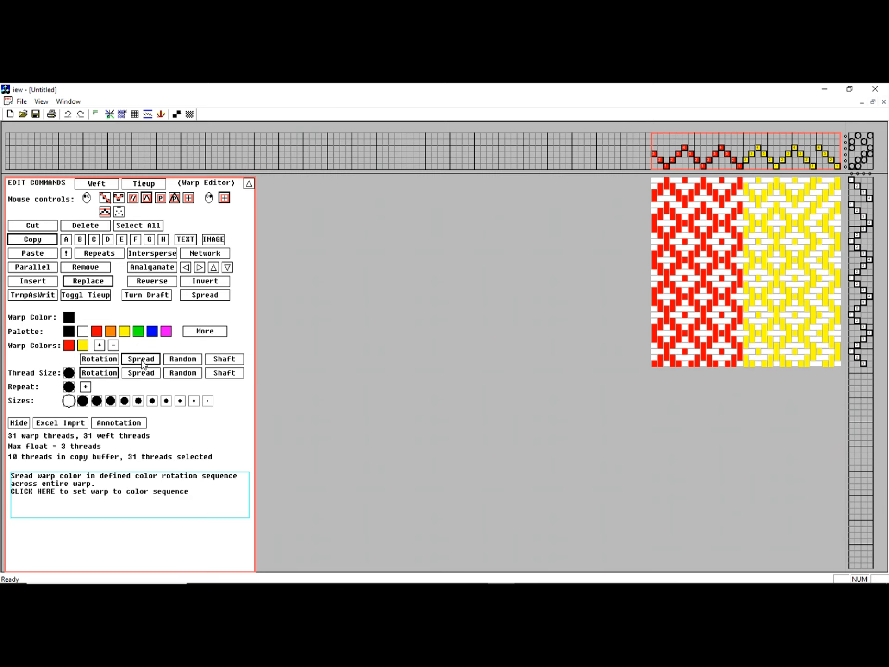
{"action": "left_click", "coordinate": [180, 360]}
{"action": "left_click", "coordinate": [180, 359]}
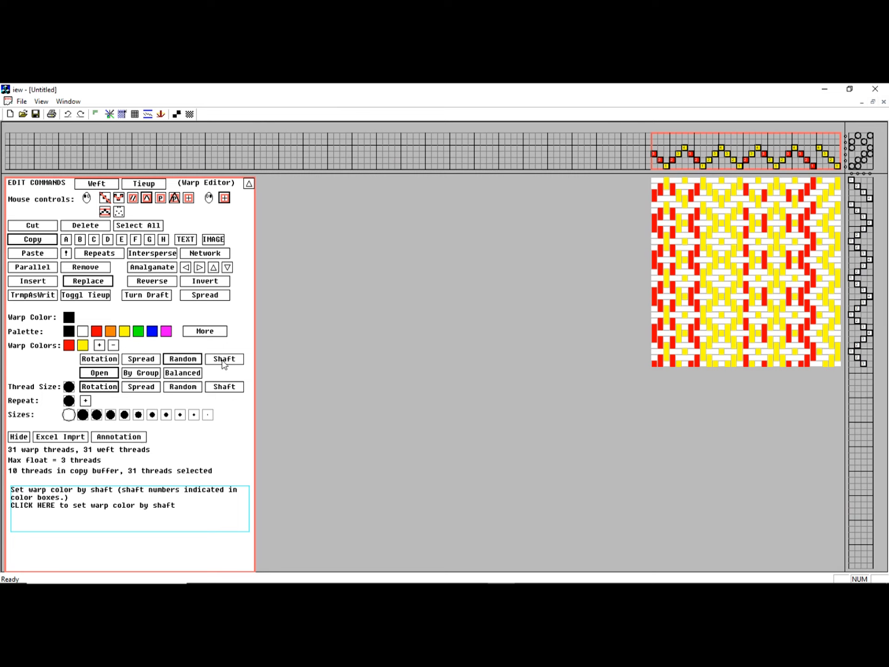
{"action": "left_click", "coordinate": [99, 359]}
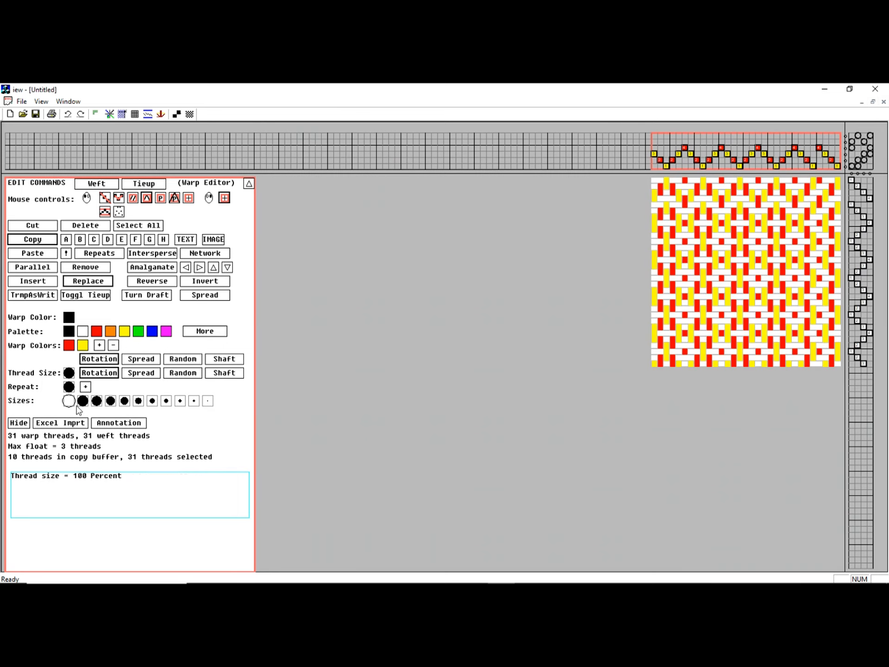
Try 50% and 60% warp thread sizes in a size rotation, then reset the warp to black at 100%
{"action": "left_click", "coordinate": [152, 401]}
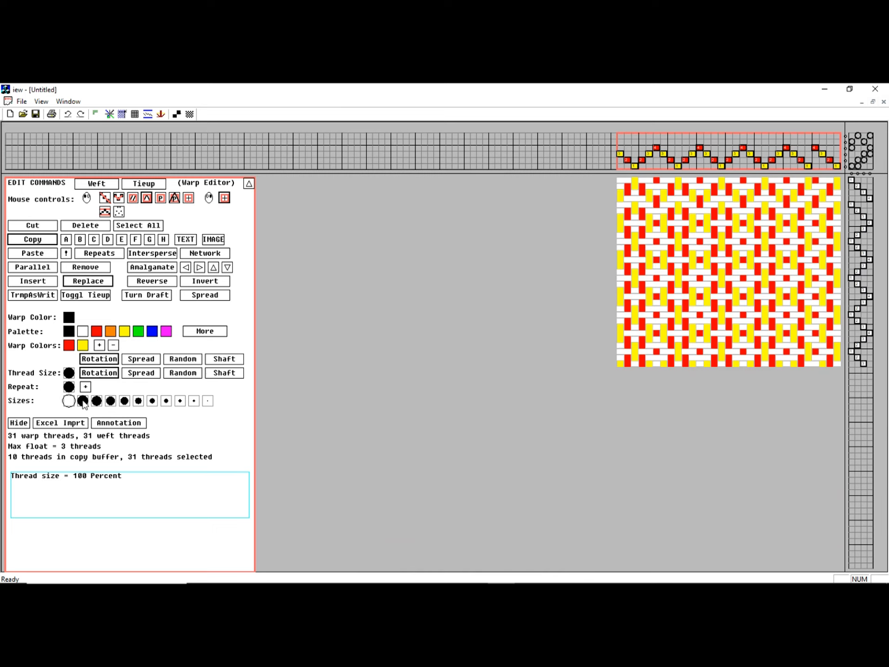
{"action": "left_click", "coordinate": [139, 401]}
{"action": "left_click_drag", "start_coordinate": [128, 395], "coordinate": [86, 388]}
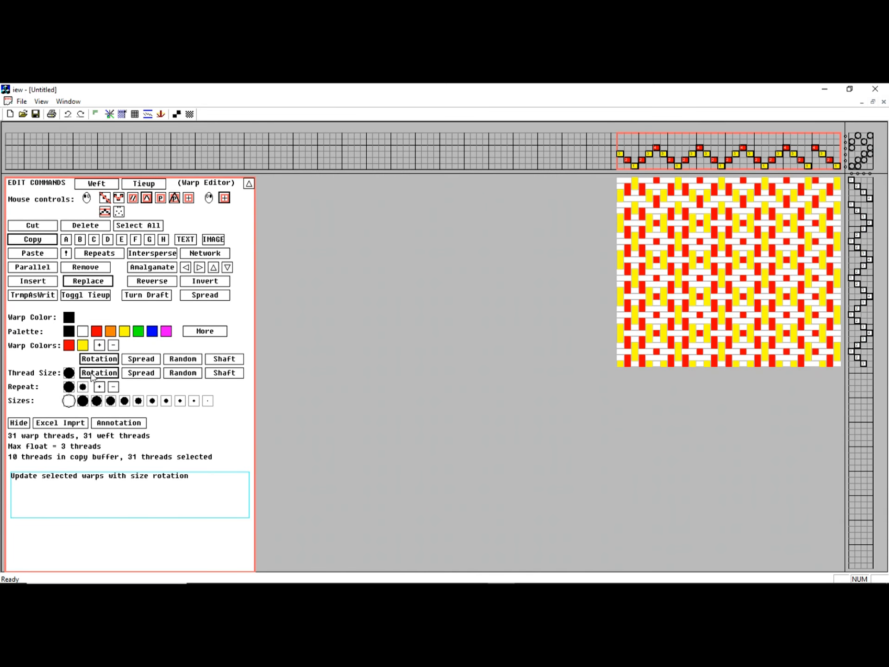
{"action": "left_click", "coordinate": [92, 377]}
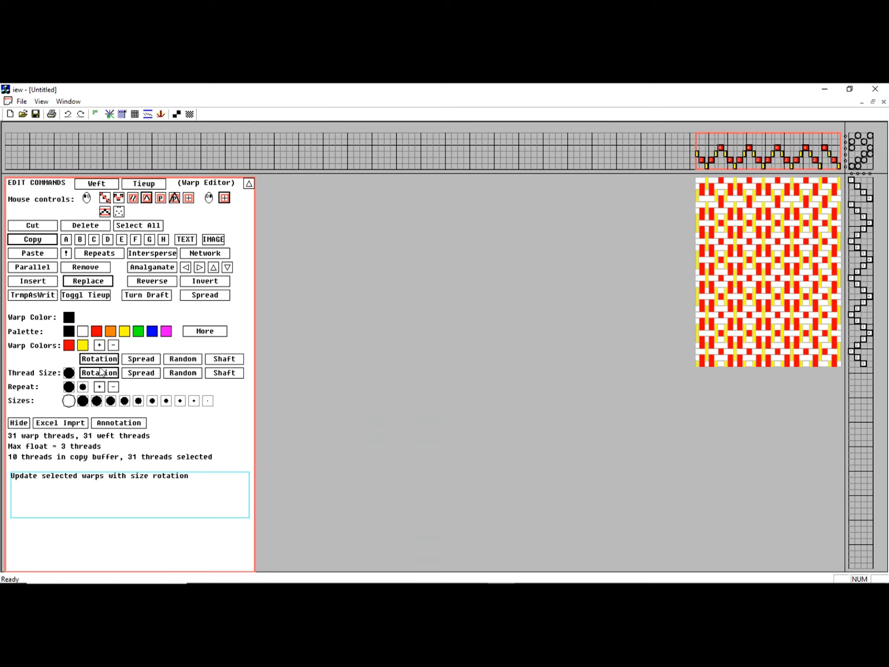
{"action": "left_click", "coordinate": [68, 316]}
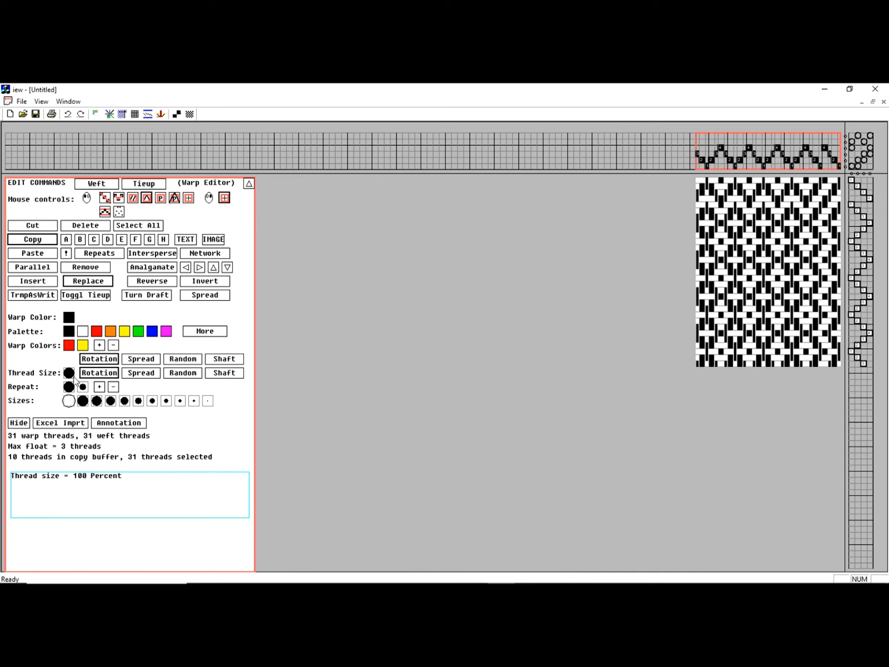
{"action": "left_click", "coordinate": [69, 372]}
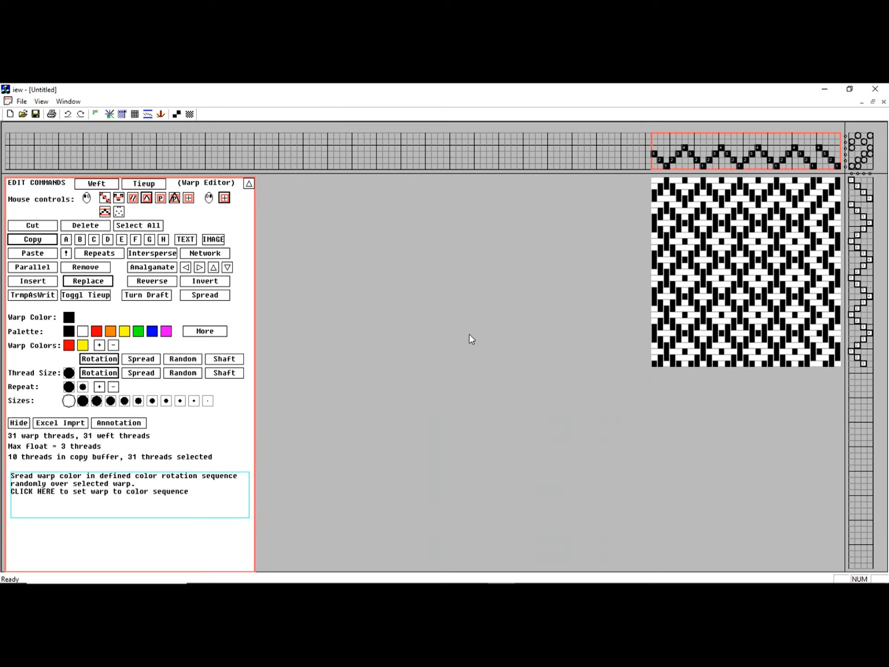
Annotate seven warp threads with 'one', then switch annotation display off again
{"action": "left_click", "coordinate": [124, 428]}
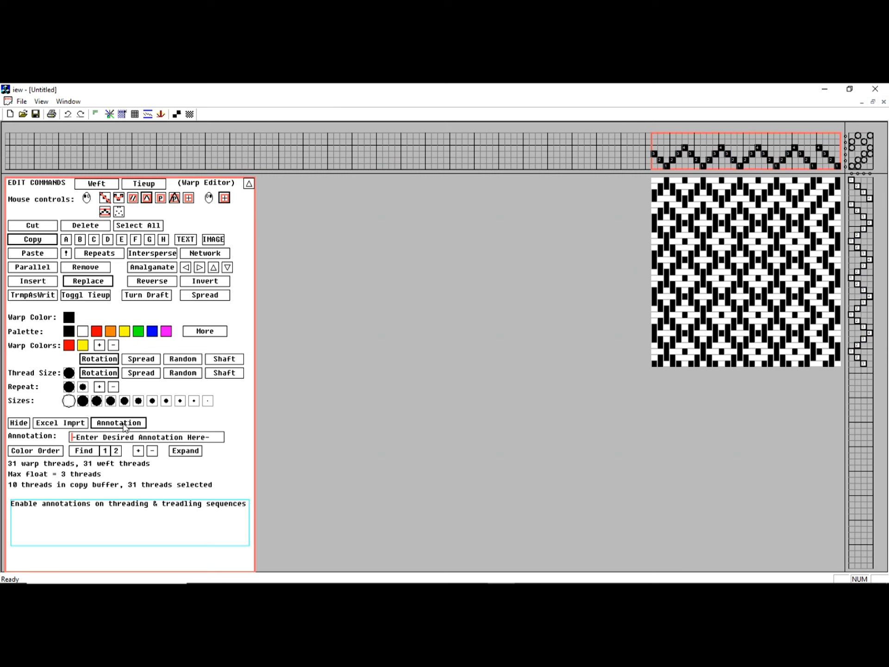
{"action": "left_click_drag", "start_coordinate": [777, 162], "coordinate": [814, 163]}
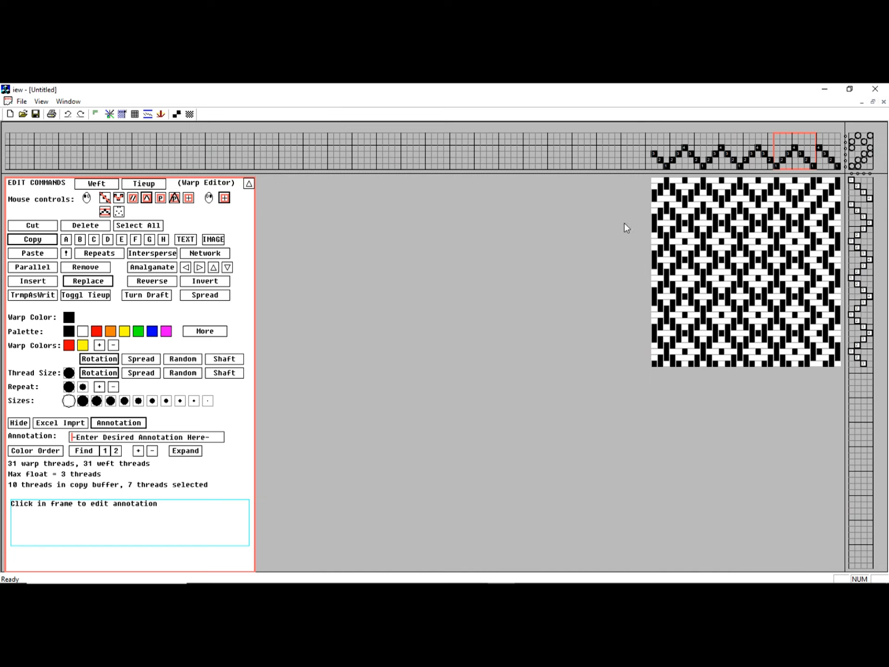
{"action": "left_click", "coordinate": [105, 435]}
{"action": "type", "text": "one"}
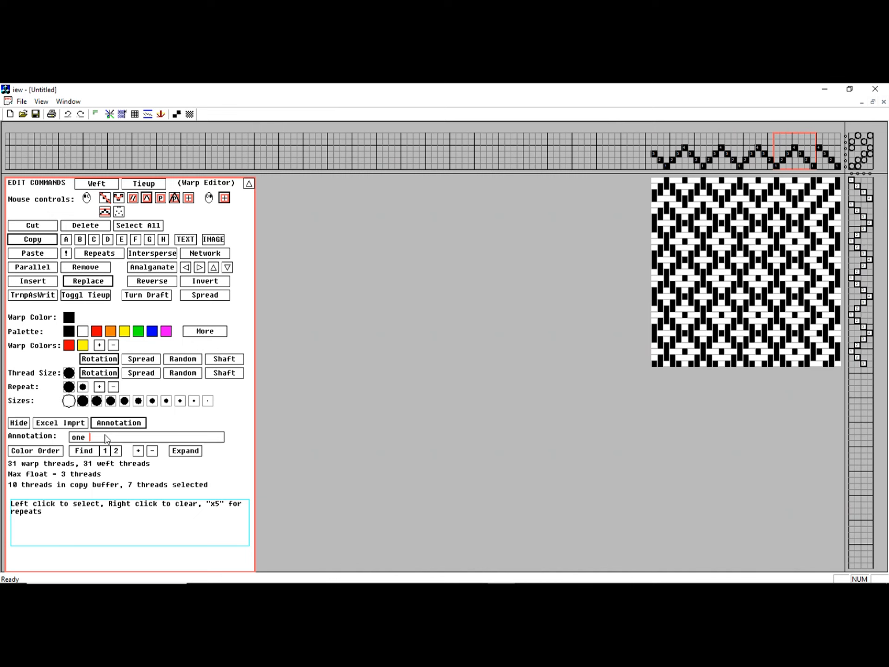
{"action": "key", "text": "Return"}
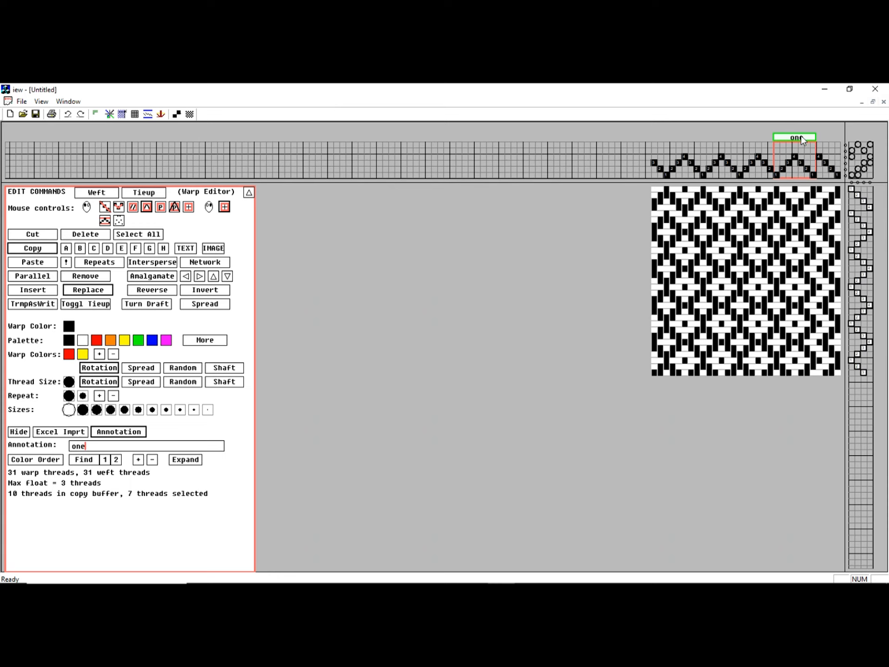
{"action": "left_click", "coordinate": [113, 432]}
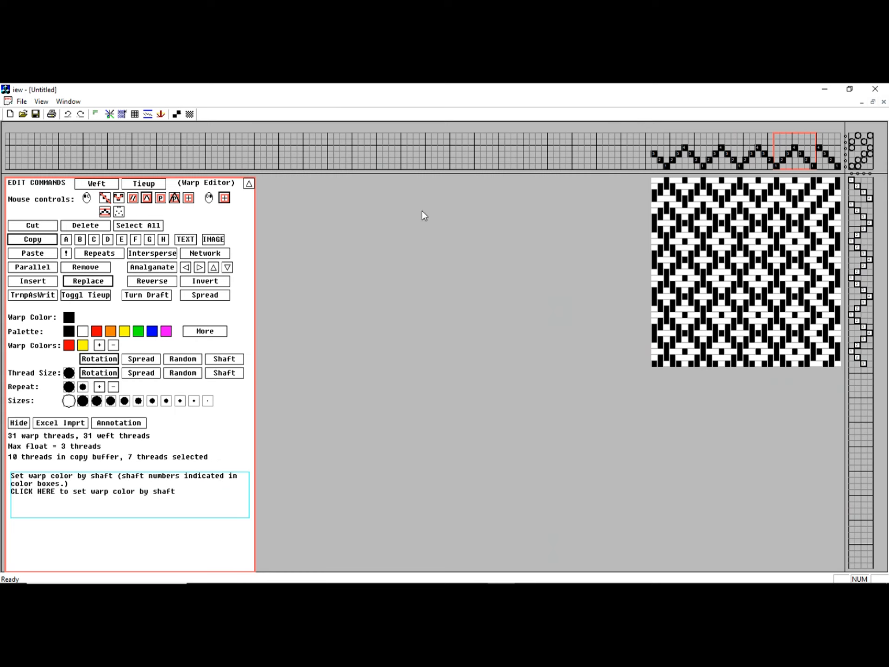
Select weft thread 7 in the treadling, then click the tie-up to bring up the Tieup Editor
{"action": "left_click", "coordinate": [864, 218]}
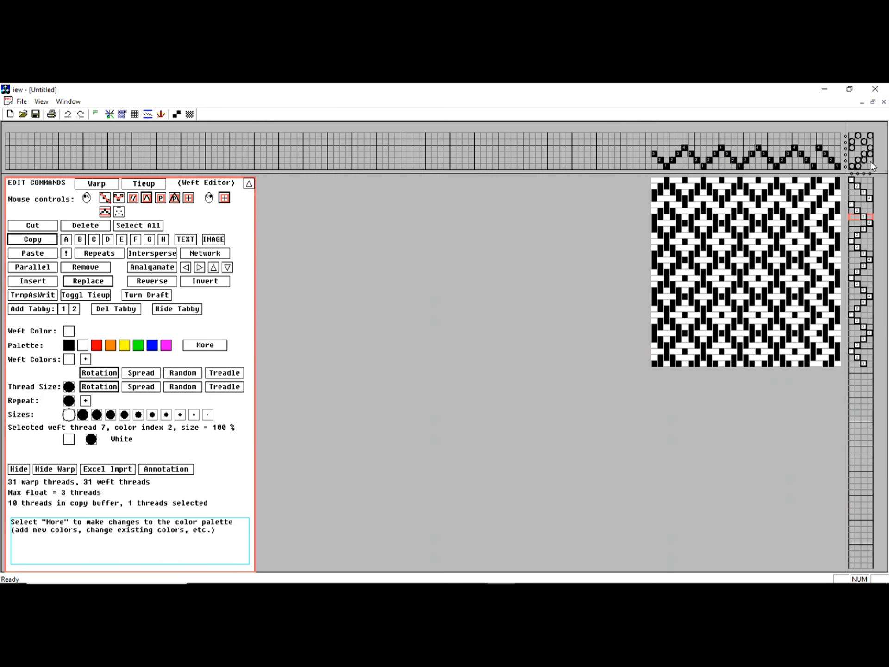
{"action": "left_click", "coordinate": [858, 152]}
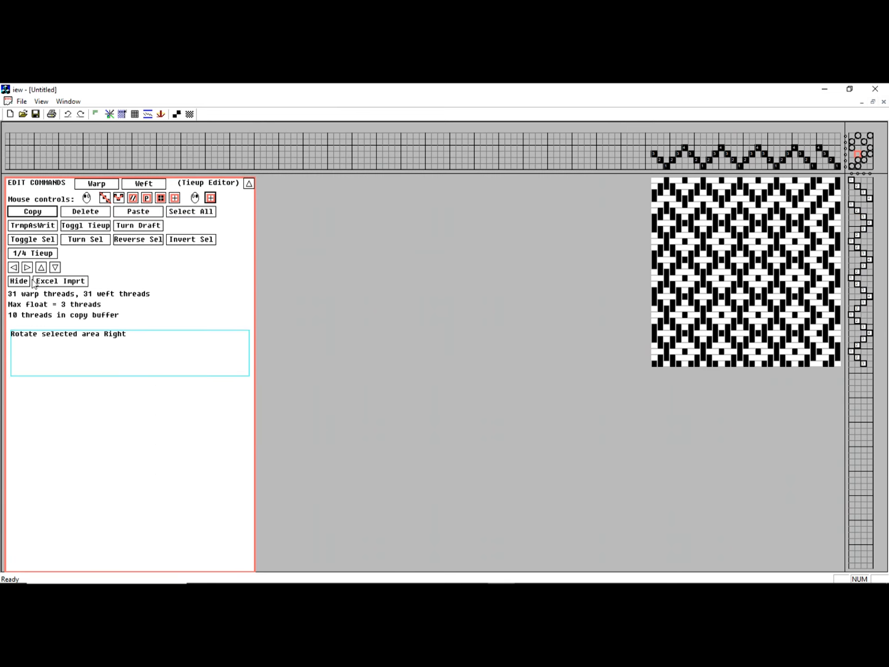
Select the whole tie-up and try rotating its pattern right, left, up and down
{"action": "left_click", "coordinate": [190, 212]}
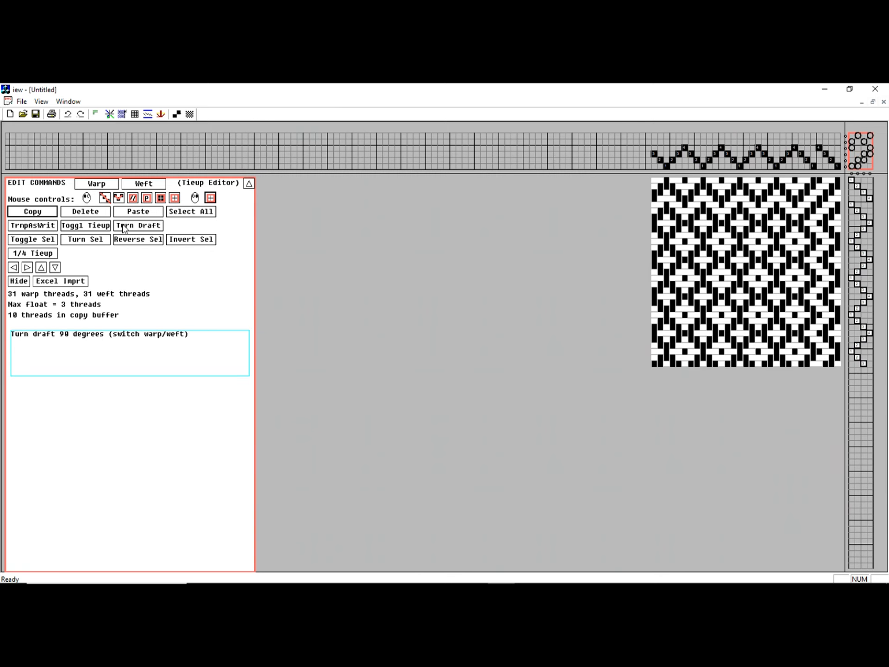
{"action": "left_click", "coordinate": [27, 268]}
{"action": "left_click", "coordinate": [14, 267]}
{"action": "left_click", "coordinate": [41, 268]}
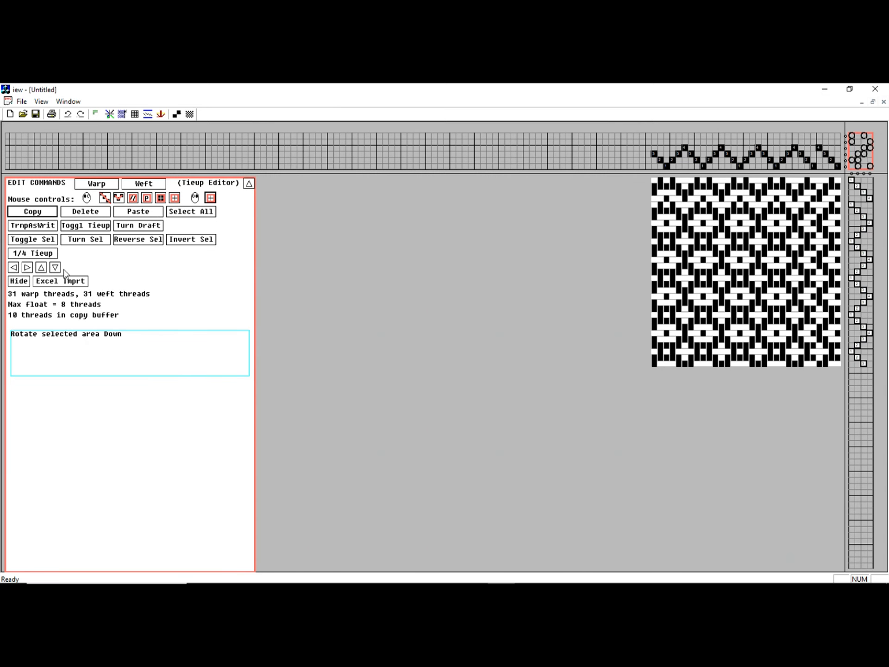
{"action": "left_click", "coordinate": [55, 268]}
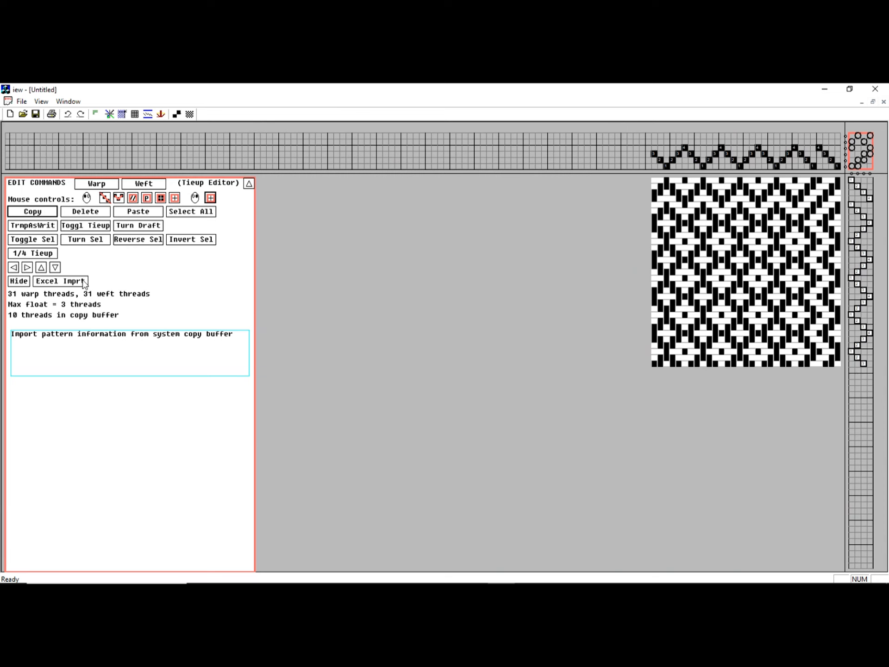
Reverse, invert and turn the selection, then quarter the tie-up with quarters 2–4 turned 180°
{"action": "left_click", "coordinate": [149, 240]}
{"action": "left_click", "coordinate": [192, 241]}
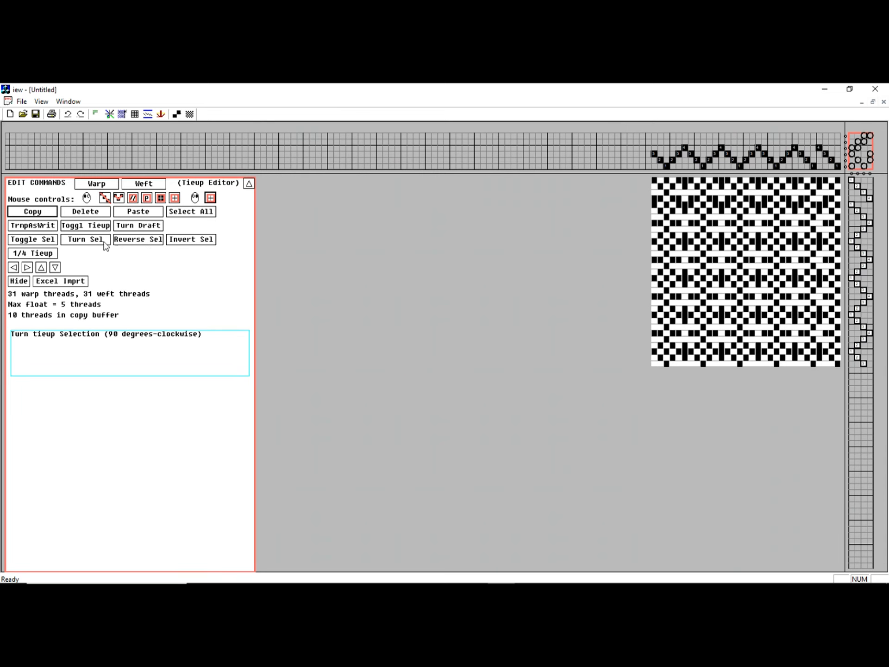
{"action": "left_click", "coordinate": [41, 254]}
{"action": "left_click", "coordinate": [41, 268]}
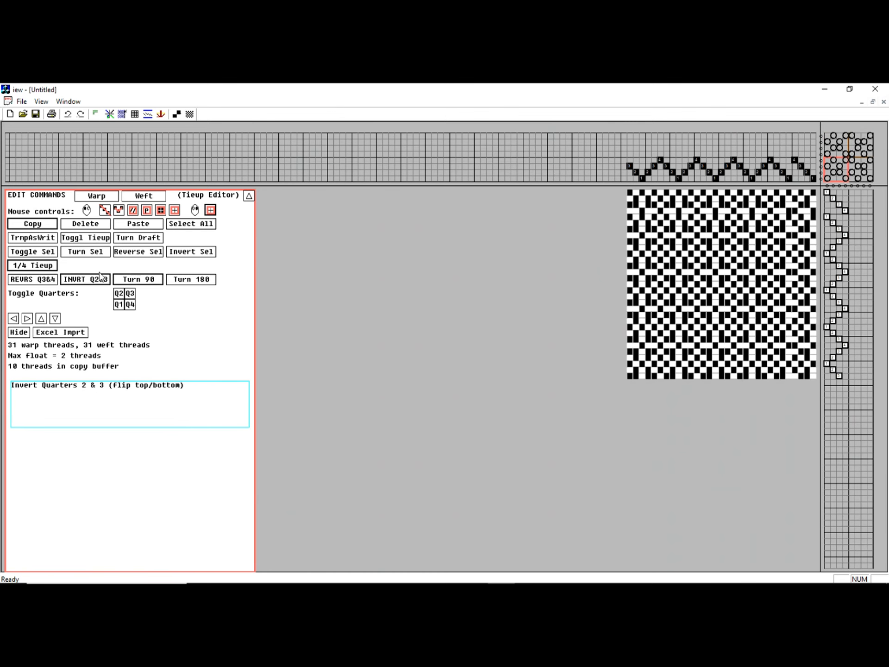
{"action": "left_click", "coordinate": [176, 283]}
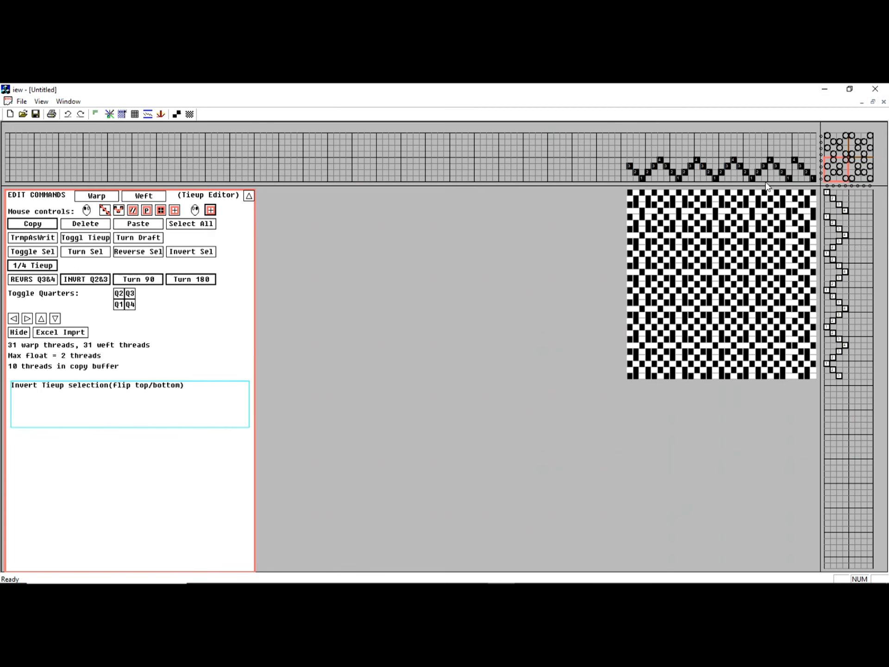